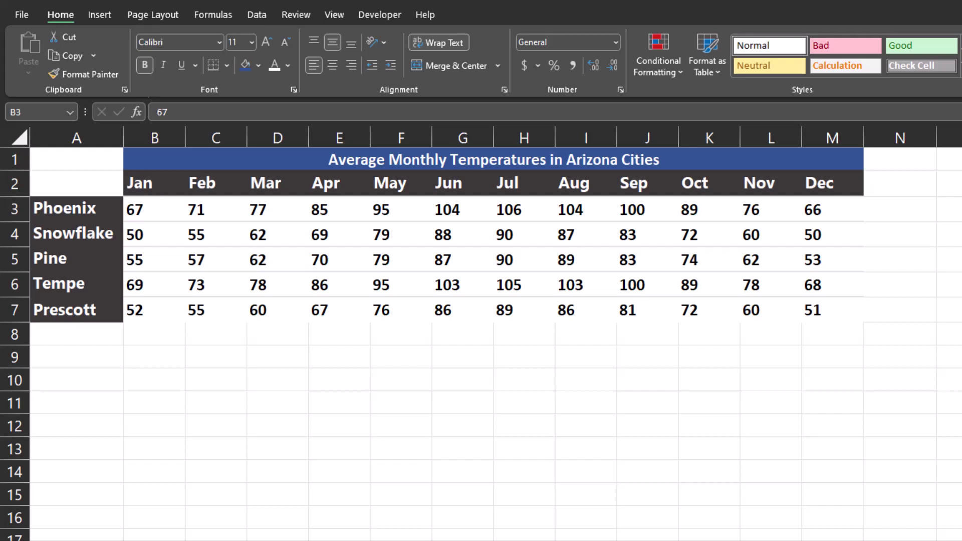
Step: Select the monthly temperature values B3:M7 for all five Arizona cities
{"action": "left_click", "coordinate": [179, 213]}
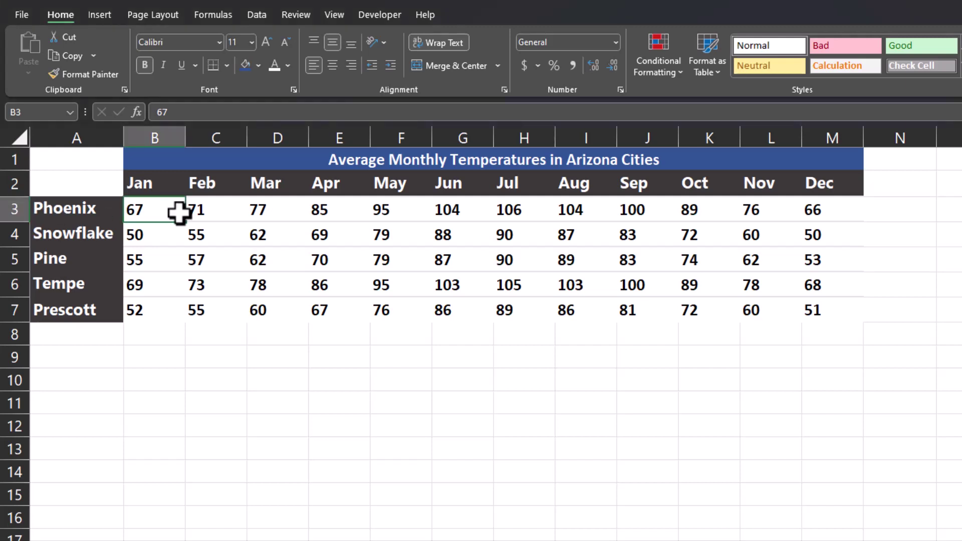
{"action": "left_click_drag", "start_coordinate": [181, 209], "coordinate": [829, 307]}
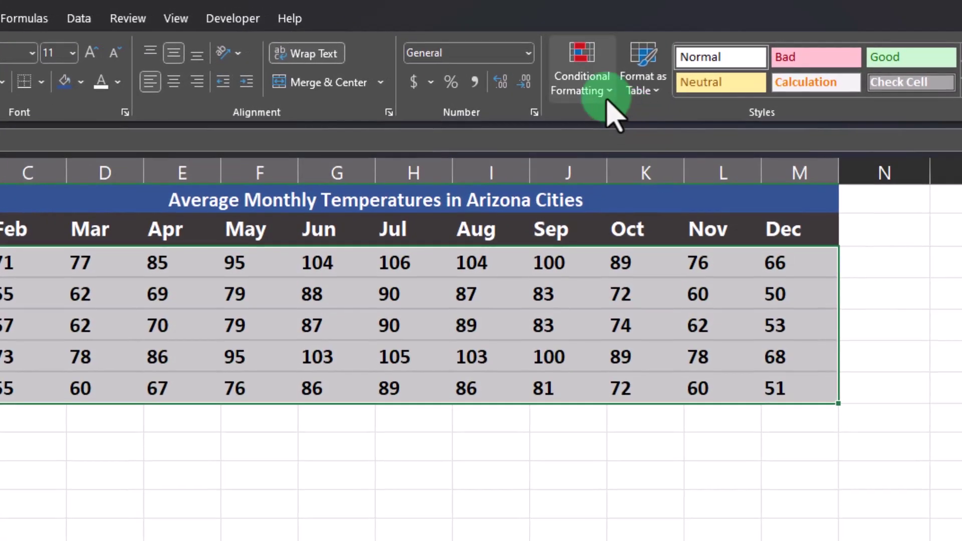
Step: Apply the Red - Yellow - Green Color Scale to the selected temperature values
{"action": "left_click", "coordinate": [604, 82]}
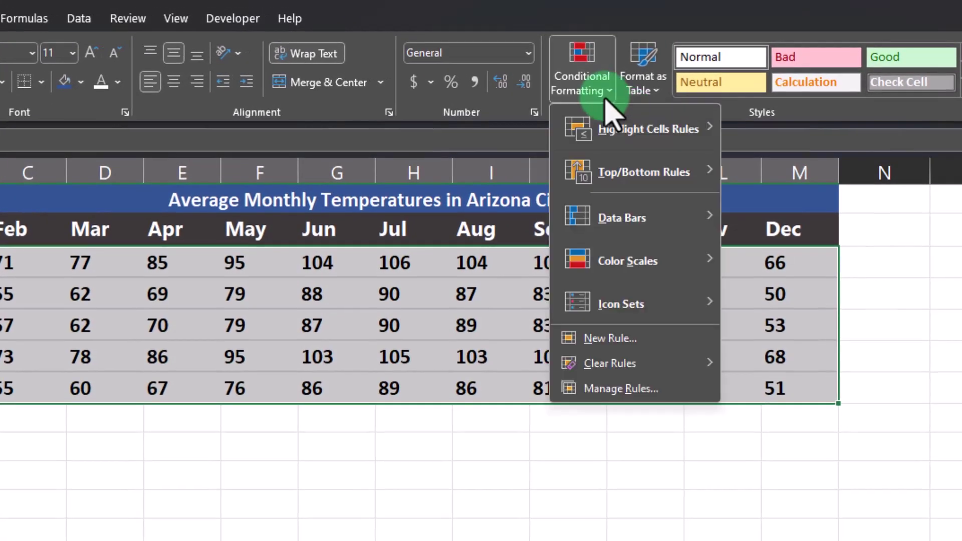
{"action": "left_click", "coordinate": [691, 262]}
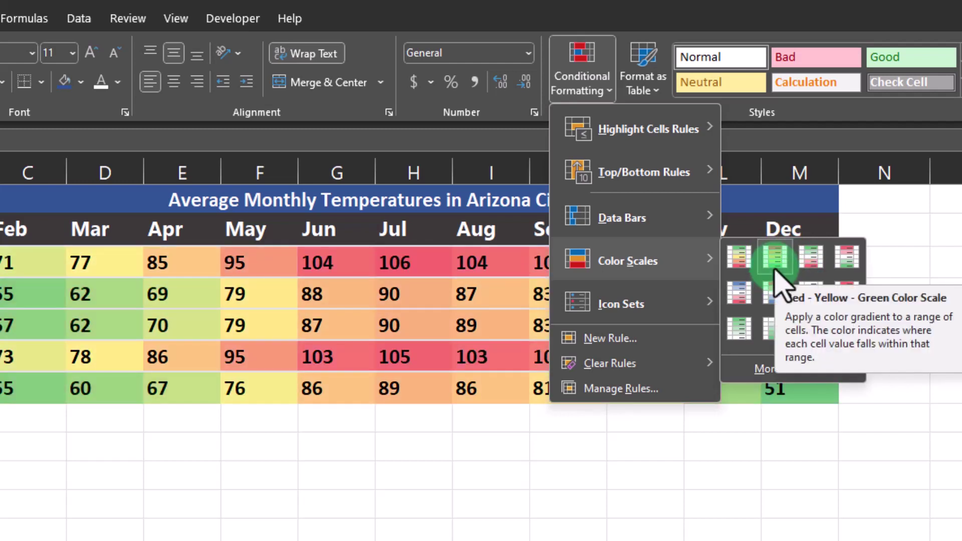
{"action": "left_click", "coordinate": [775, 282]}
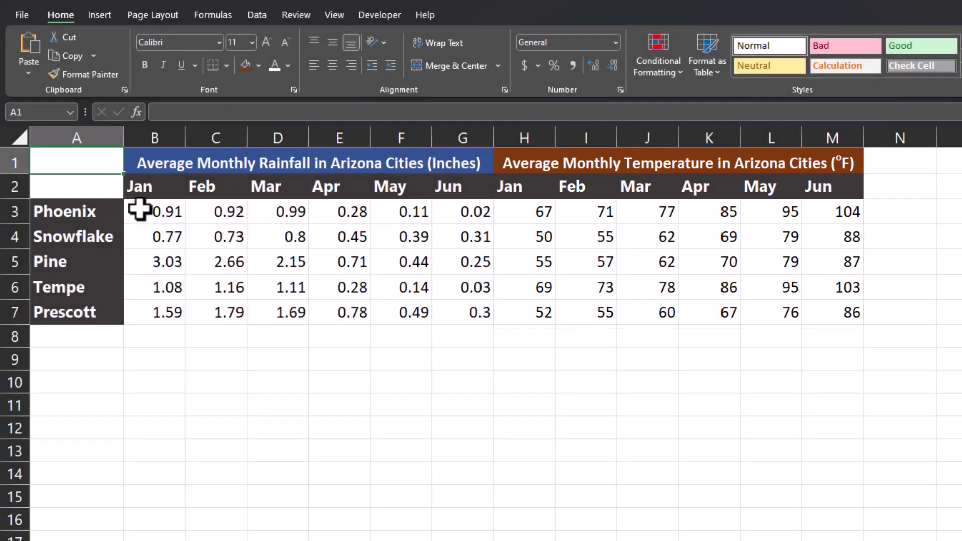
Step: Apply a single Red - Yellow - Green color scale across both tables' values
{"action": "left_click_drag", "start_coordinate": [140, 209], "coordinate": [835, 317]}
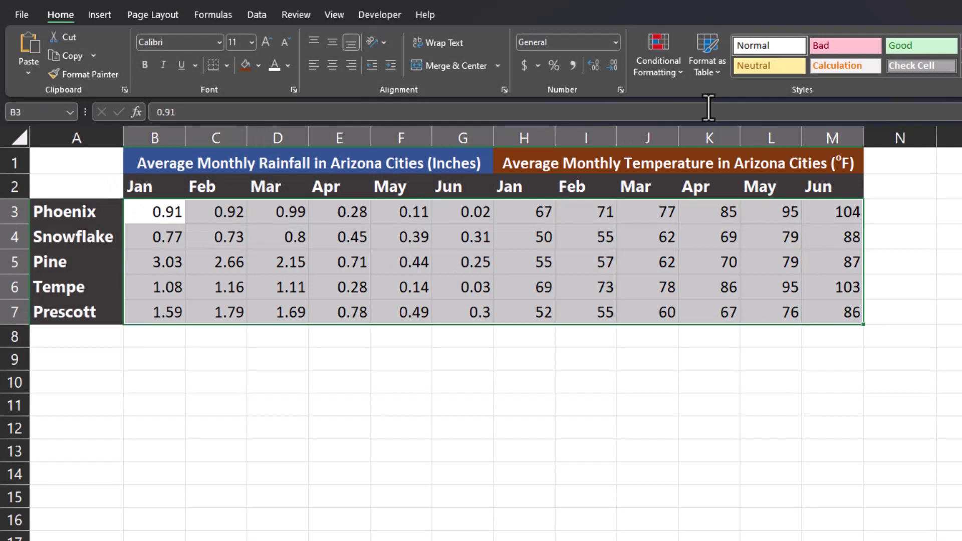
{"action": "left_click", "coordinate": [679, 71]}
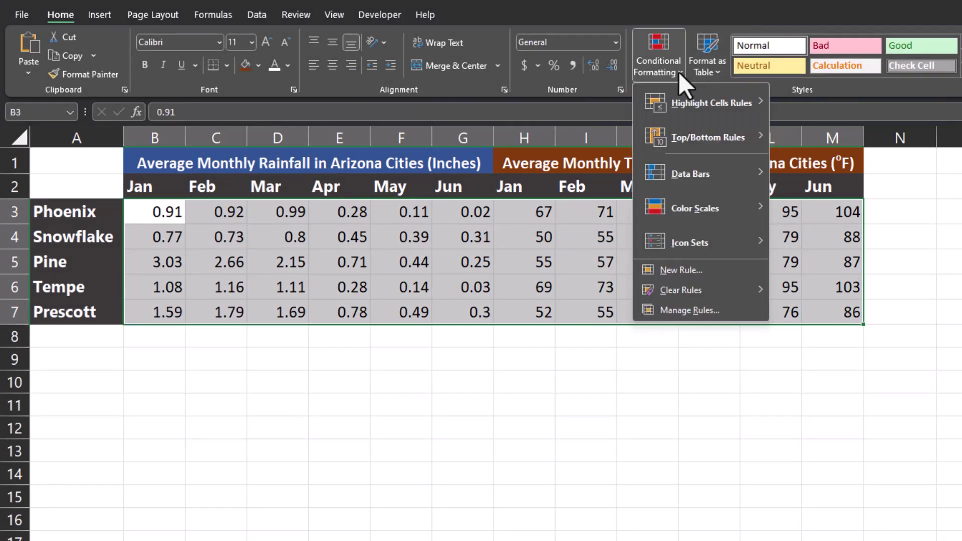
{"action": "mouse_move", "coordinate": [699, 208]}
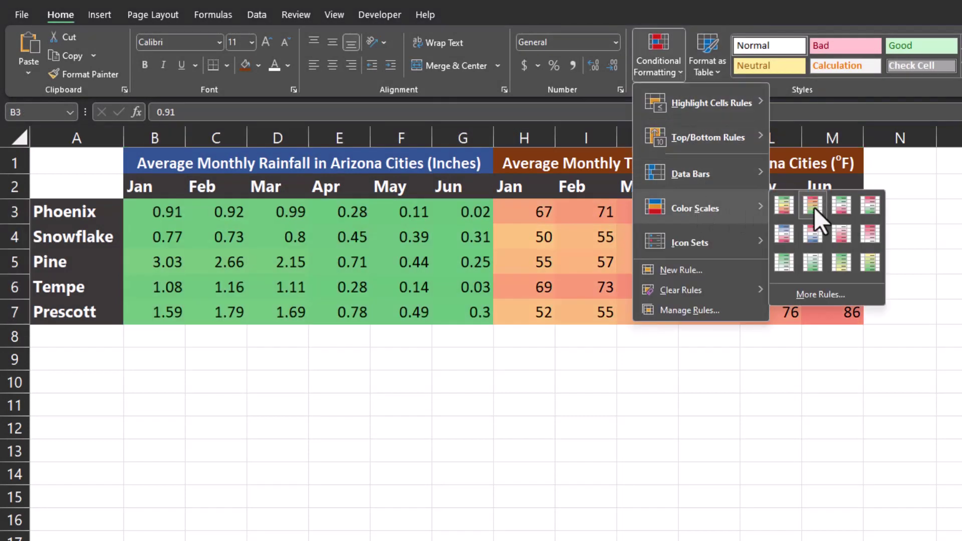
{"action": "left_click", "coordinate": [814, 206]}
Step: Select only the temperature values H3:M7
{"action": "left_click", "coordinate": [823, 212]}
{"action": "left_click", "coordinate": [511, 214]}
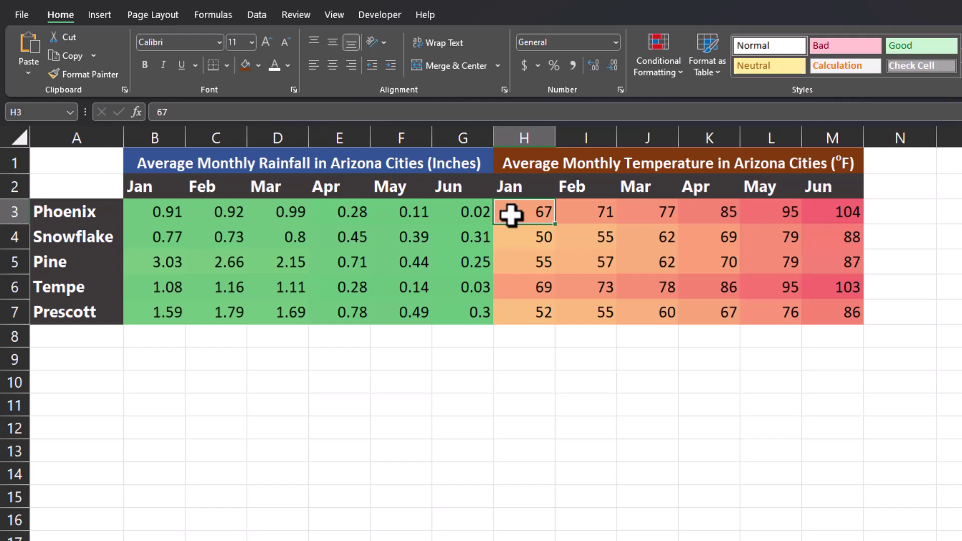
{"action": "left_click_drag", "start_coordinate": [533, 223], "coordinate": [812, 320]}
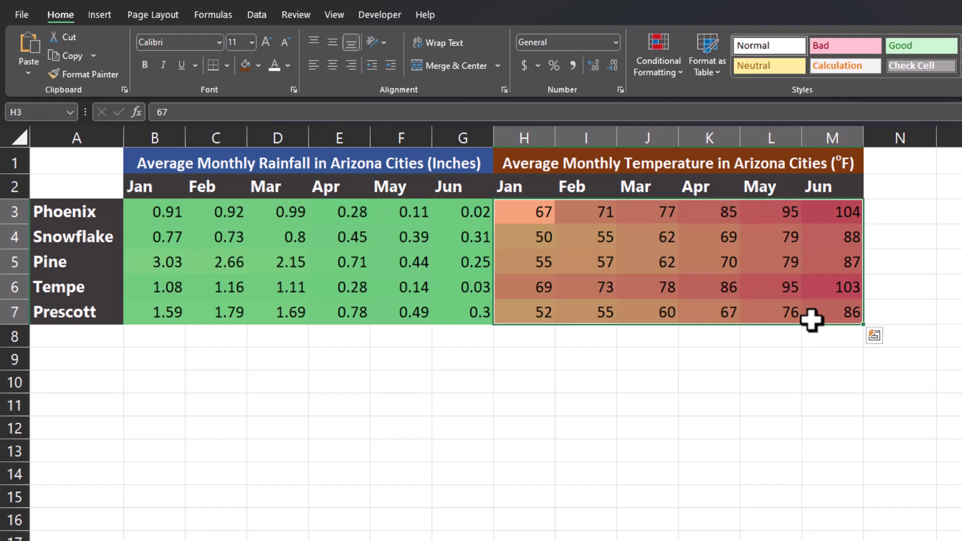
Step: Give H3:M7 its own Red - Yellow - Green scale, then select rainfall values B3:G7
{"action": "left_click", "coordinate": [672, 74]}
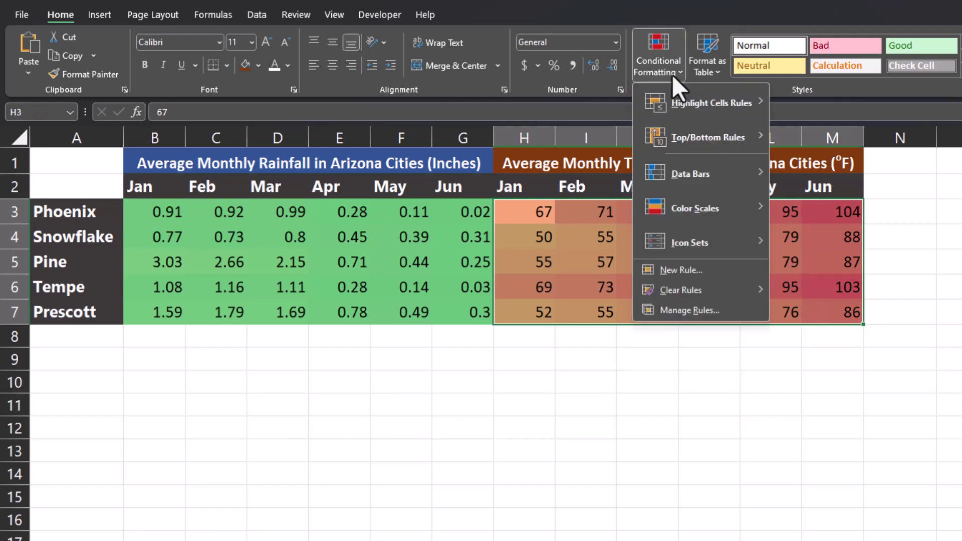
{"action": "mouse_move", "coordinate": [681, 204]}
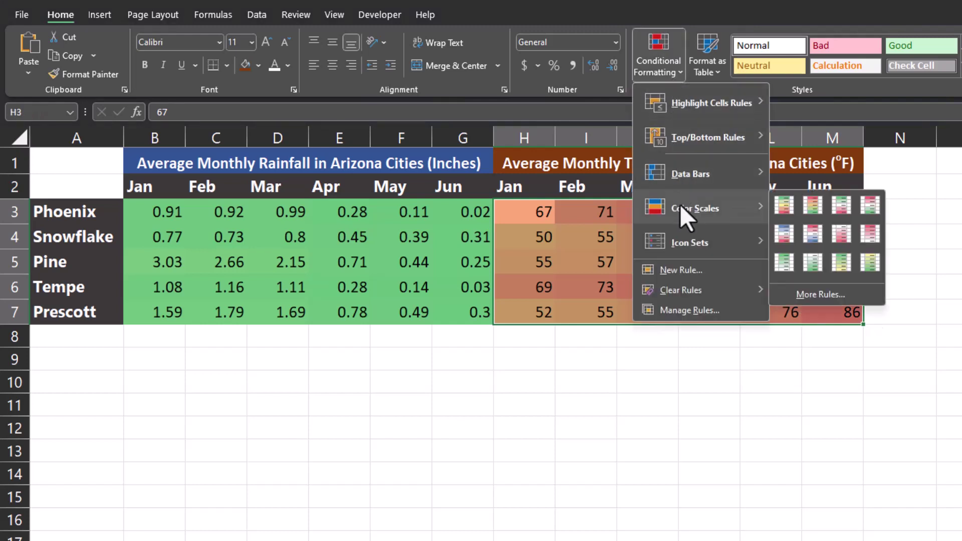
{"action": "left_click", "coordinate": [803, 206]}
{"action": "left_click", "coordinate": [808, 211]}
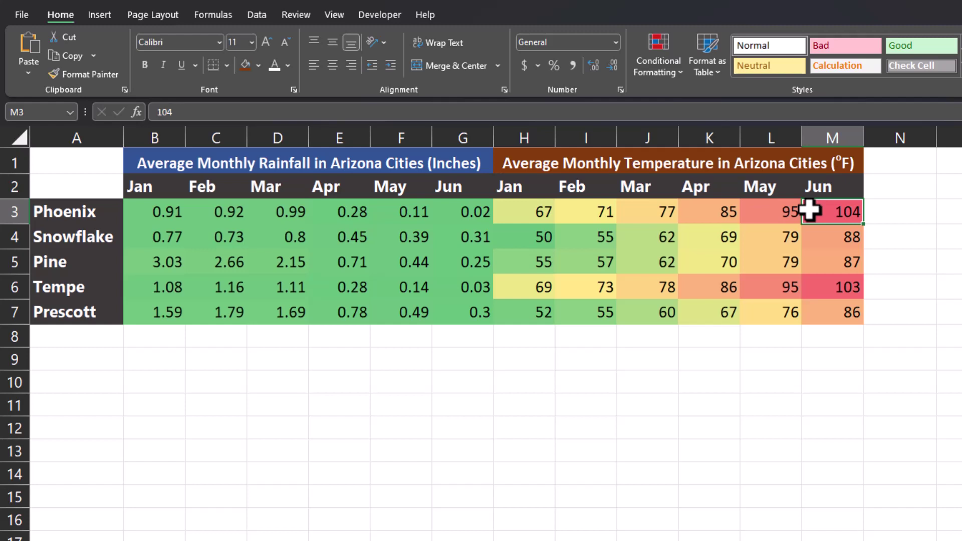
{"action": "left_click_drag", "start_coordinate": [150, 210], "coordinate": [446, 310]}
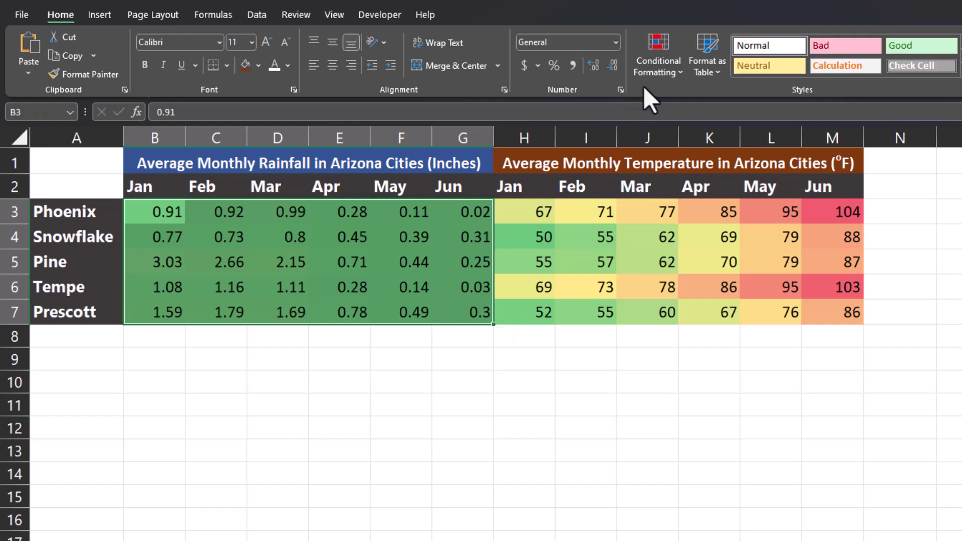
Step: Apply the Blue - White - Red Color Scale to the rainfall values B3:G7
{"action": "left_click", "coordinate": [652, 58]}
{"action": "mouse_move", "coordinate": [712, 213]}
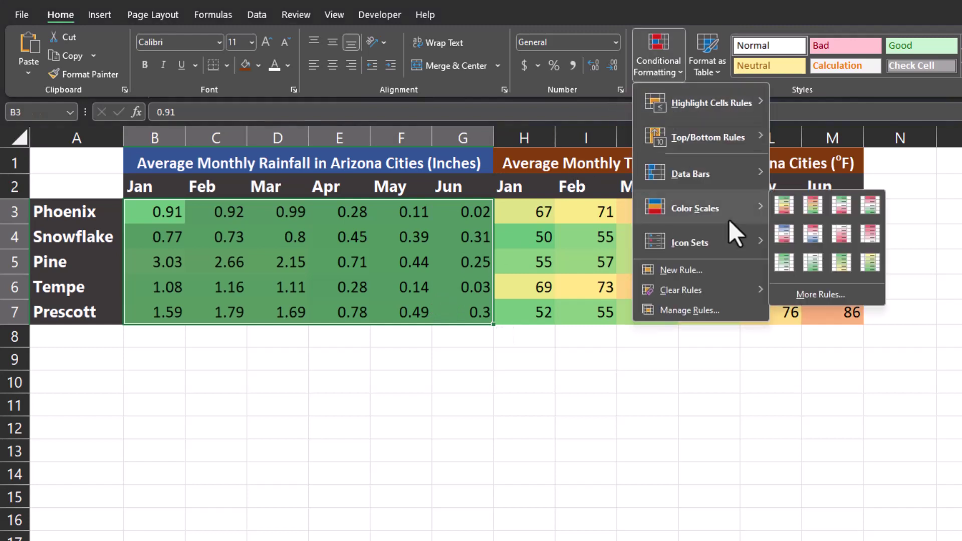
{"action": "left_click", "coordinate": [794, 230]}
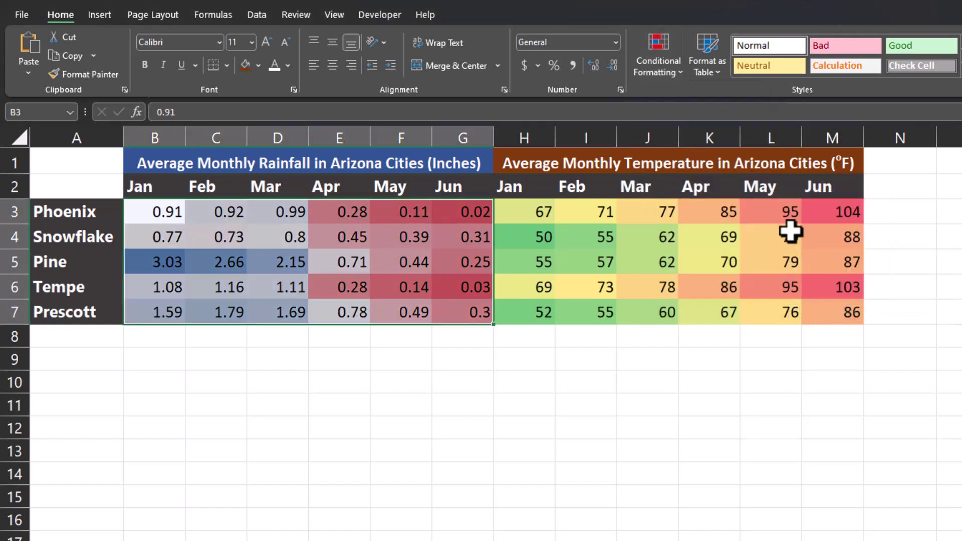
{"action": "left_click", "coordinate": [479, 266]}
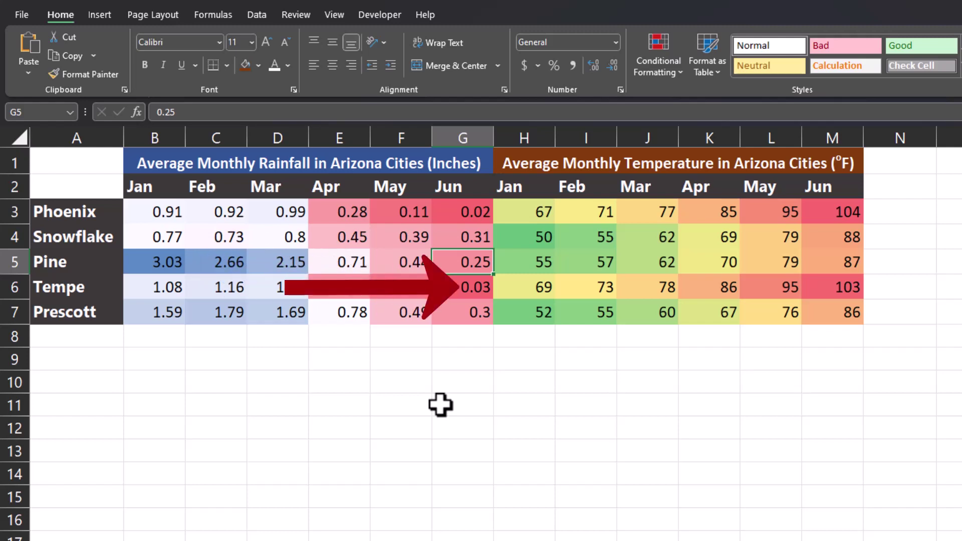
{"action": "left_click", "coordinate": [144, 211]}
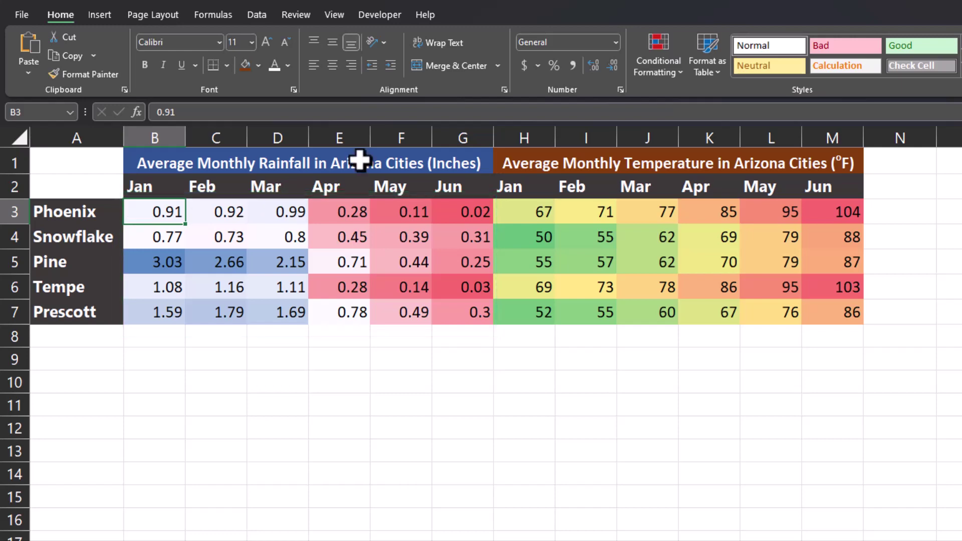
Step: In Manage Rules, list This Worksheet's rules and open the $B$3:$G$7 rainfall rule
{"action": "left_click", "coordinate": [656, 75]}
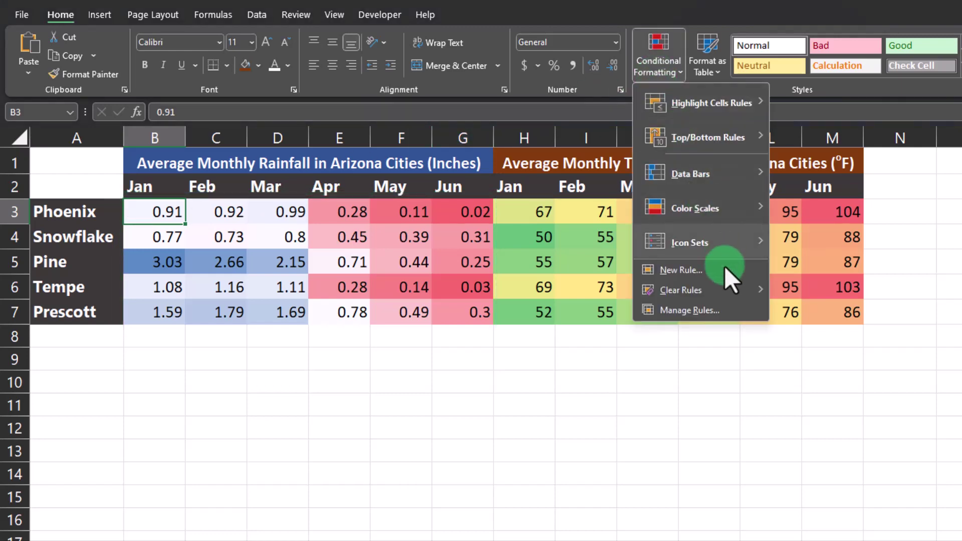
{"action": "left_click", "coordinate": [724, 311]}
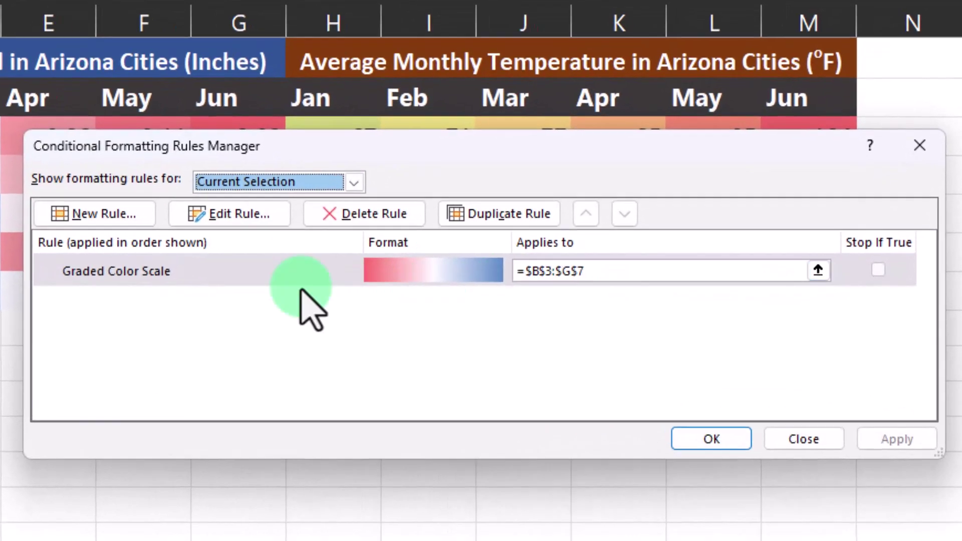
{"action": "left_click", "coordinate": [386, 287]}
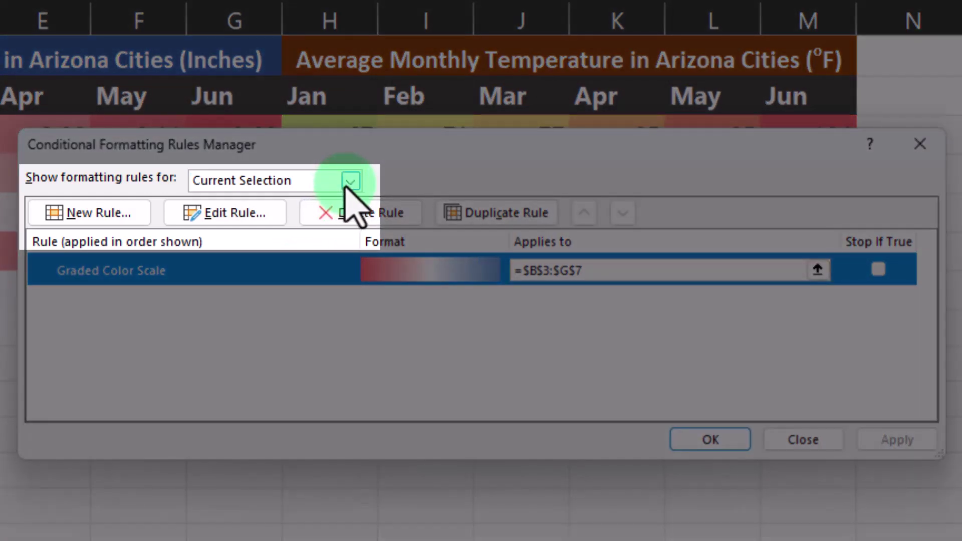
{"action": "left_click", "coordinate": [350, 181]}
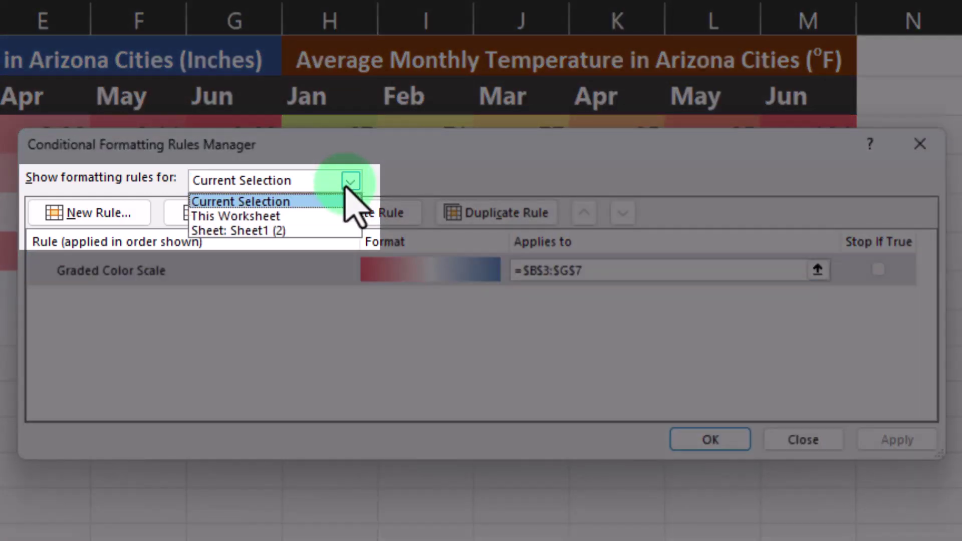
{"action": "left_click", "coordinate": [346, 216]}
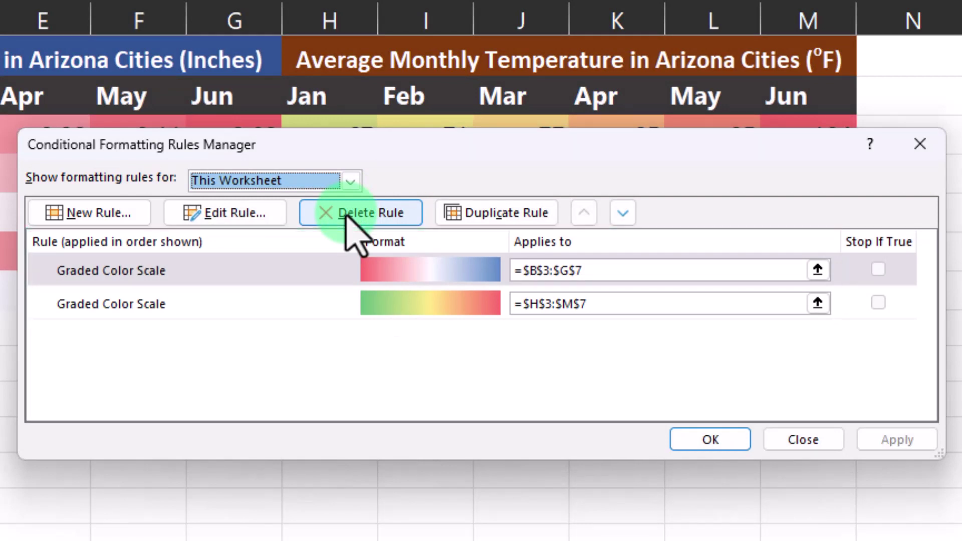
{"action": "double_click", "coordinate": [292, 262]}
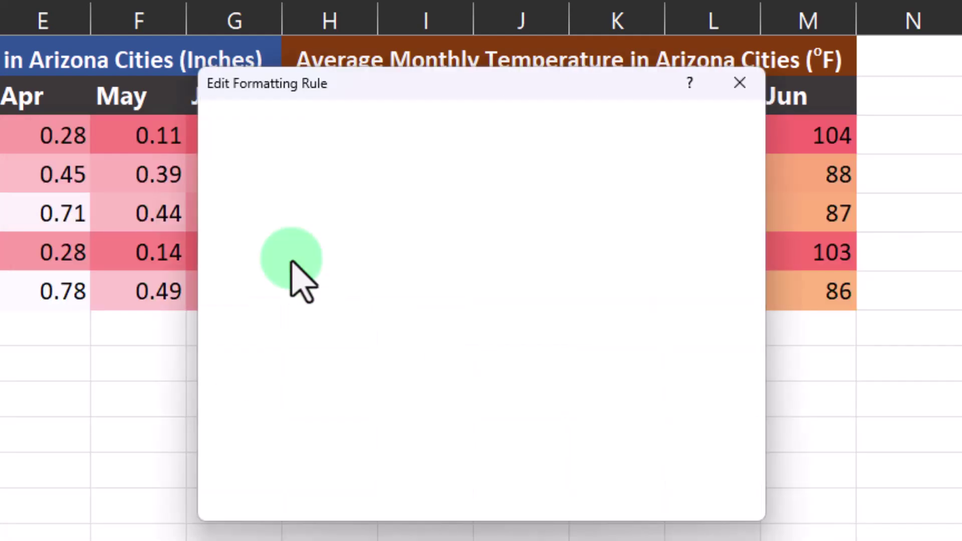
Step: Make the rainfall rule a 3-Color Scale with pale blue minimum and light blue midpoint
{"action": "left_click", "coordinate": [432, 330]}
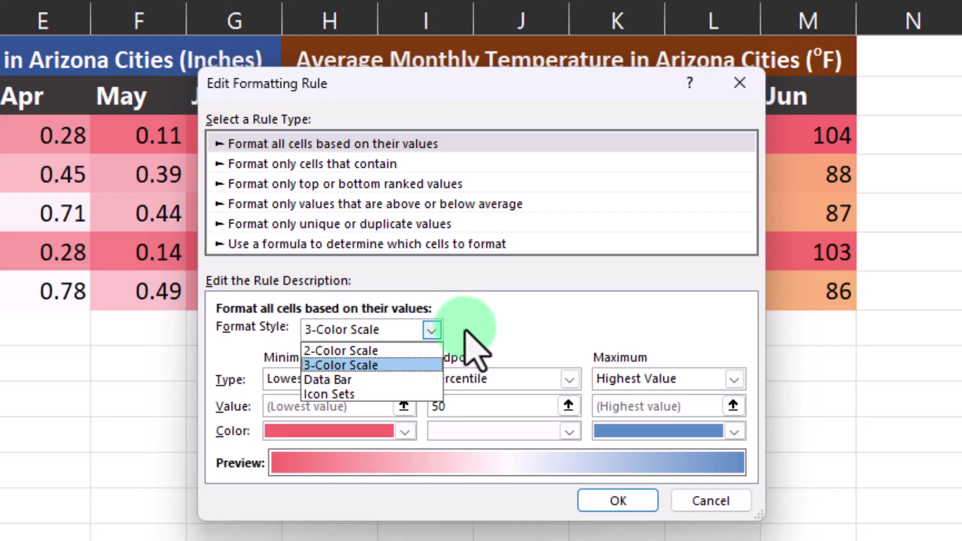
{"action": "left_click", "coordinate": [471, 350]}
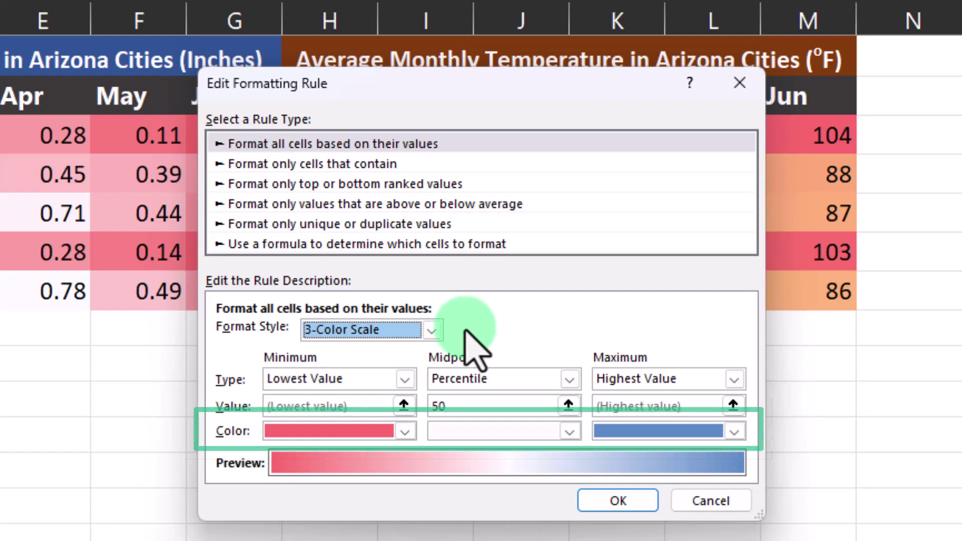
{"action": "left_click", "coordinate": [405, 431]}
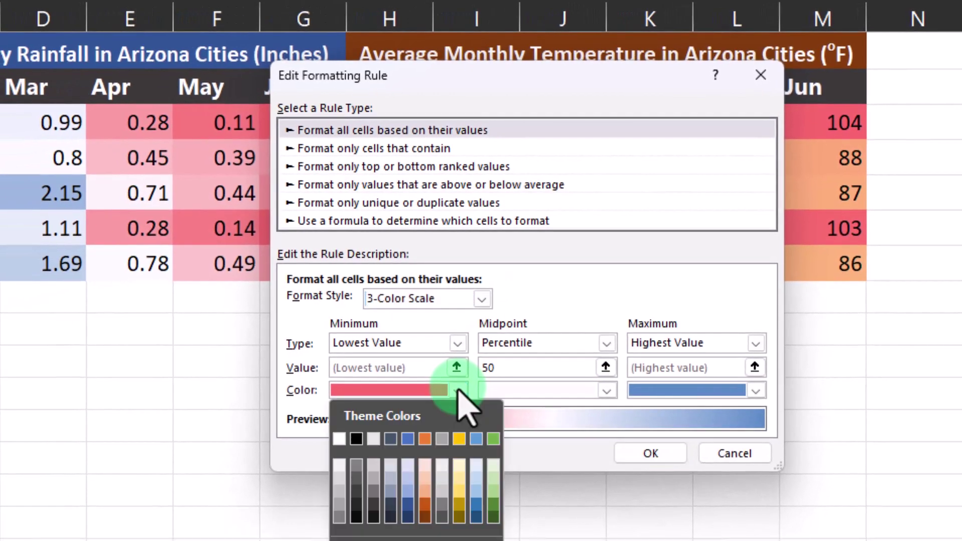
{"action": "left_click", "coordinate": [408, 465]}
{"action": "left_click", "coordinate": [502, 393]}
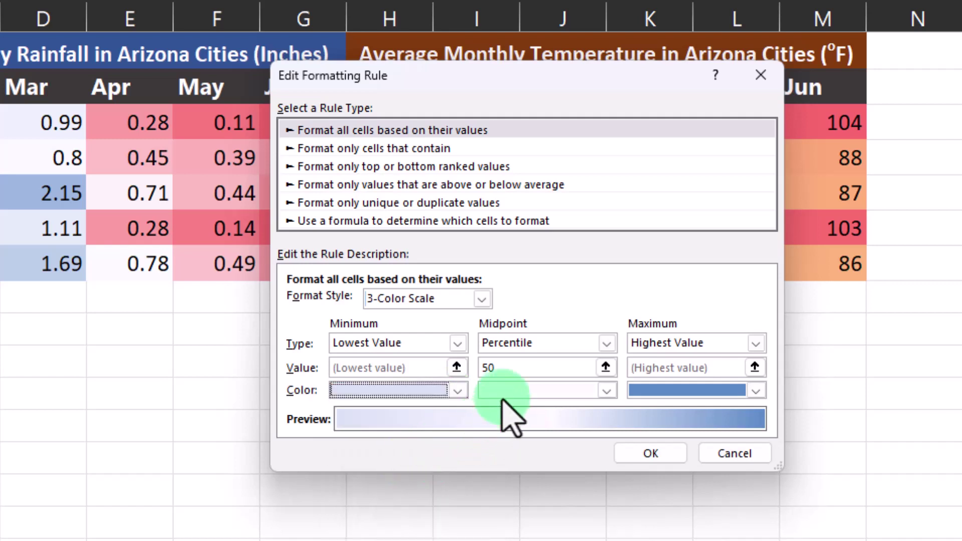
{"action": "left_click", "coordinate": [555, 480]}
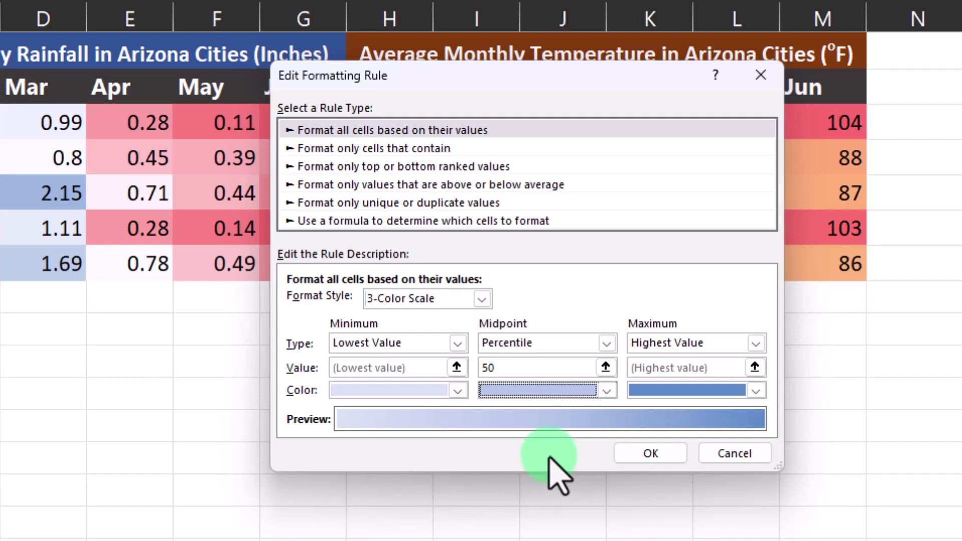
{"action": "left_click", "coordinate": [624, 453]}
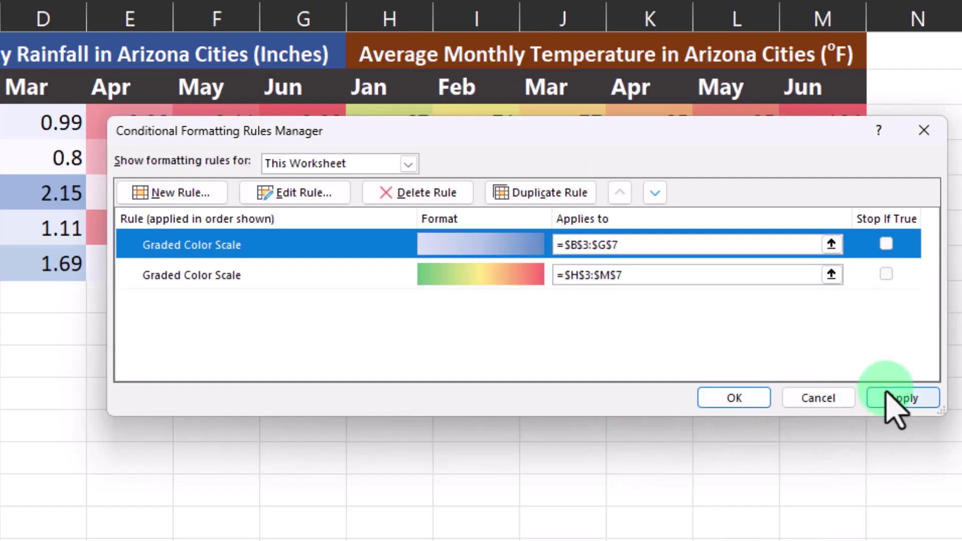
{"action": "left_click", "coordinate": [892, 401]}
Step: Close the Conditional Formatting Rules Manager, leaving rainfall shaded pale-to-dark blue
{"action": "left_click", "coordinate": [818, 398]}
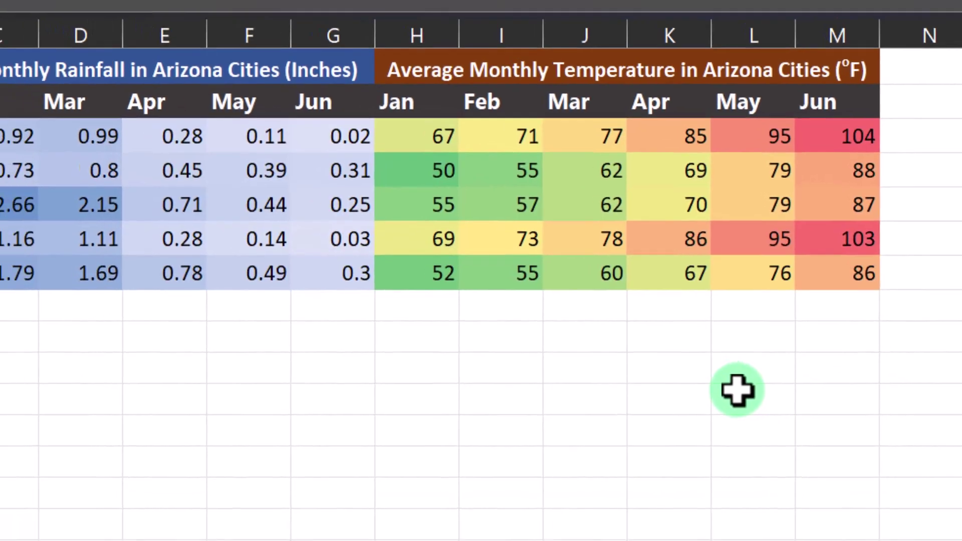